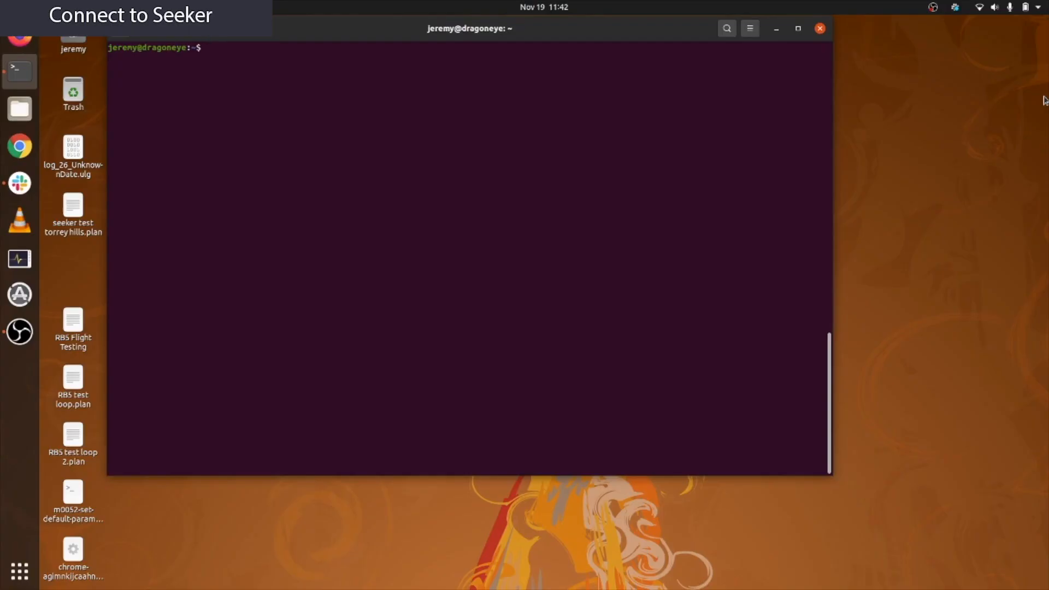
text(b sh)
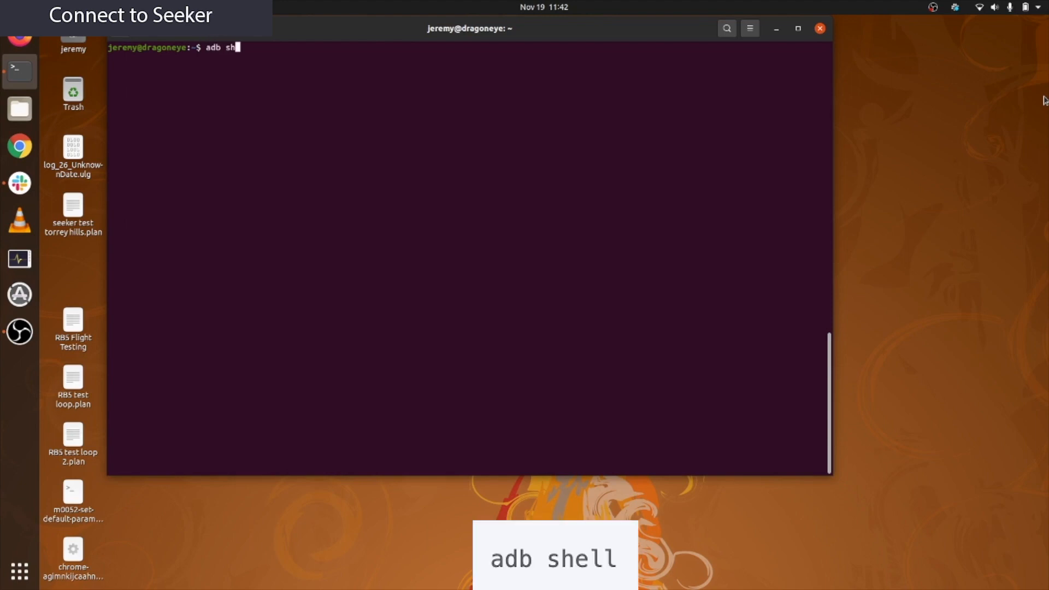
text(ell)
- Run adb shell to reach the Seeker's root device prompt
key(Return)
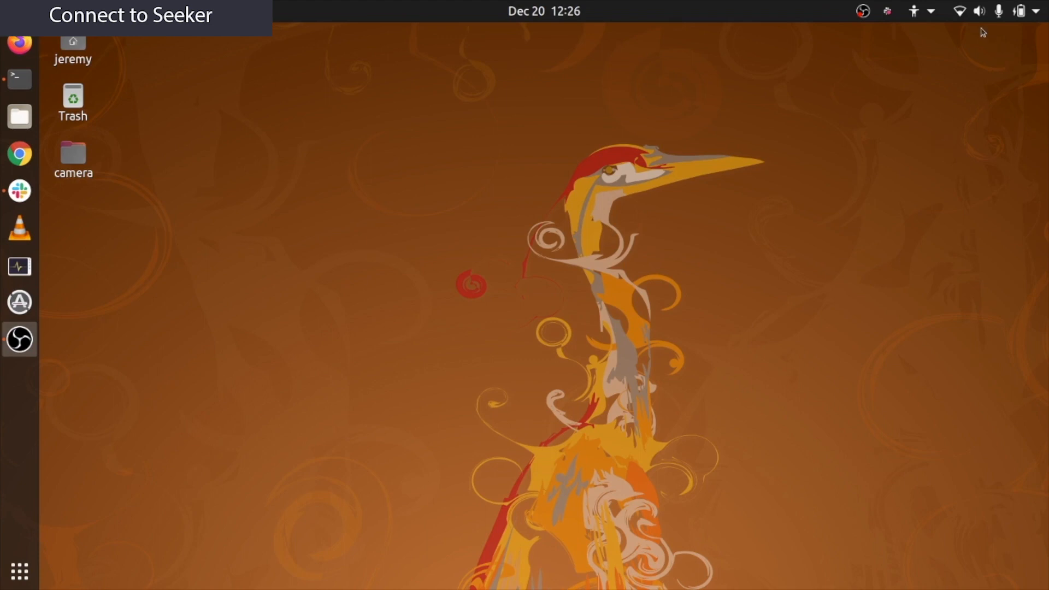
- Join the laptop to the VOXL-EC:5C:68:CD:26:D9 Wi-Fi network with its password from the status menu
click(962, 16)
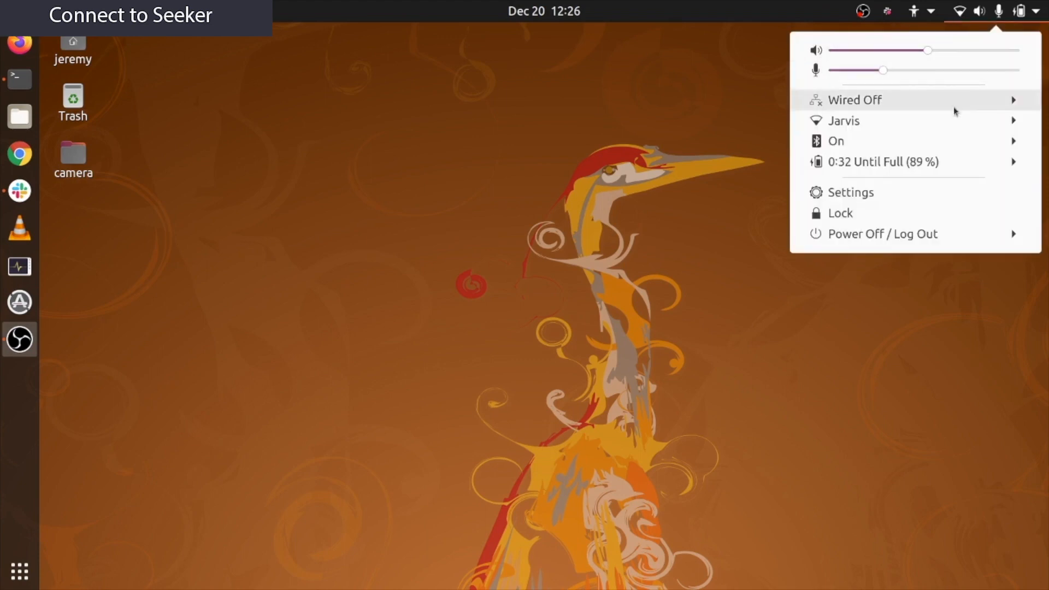
click(953, 129)
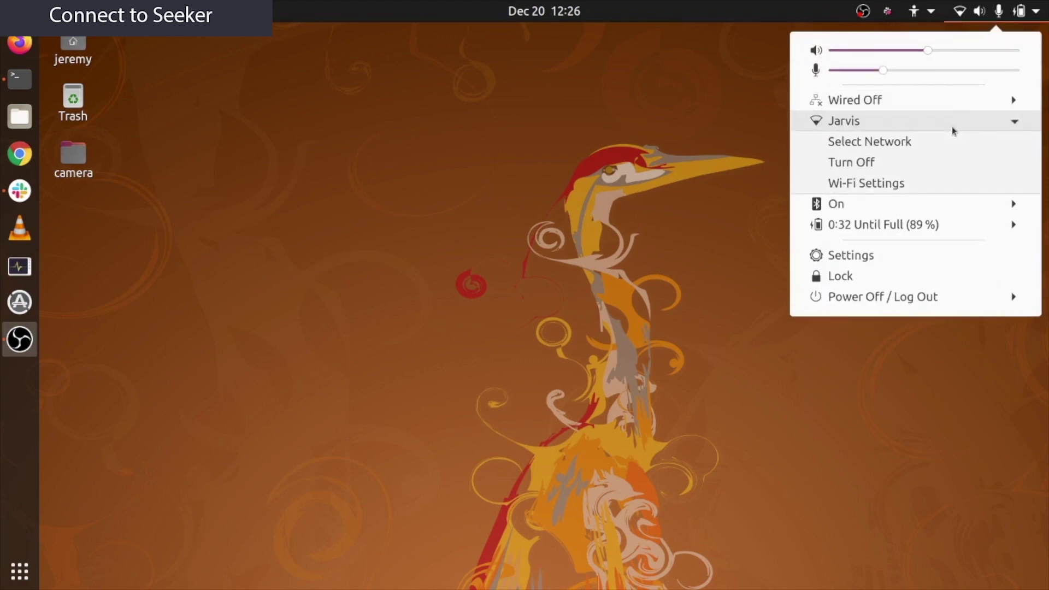
click(915, 148)
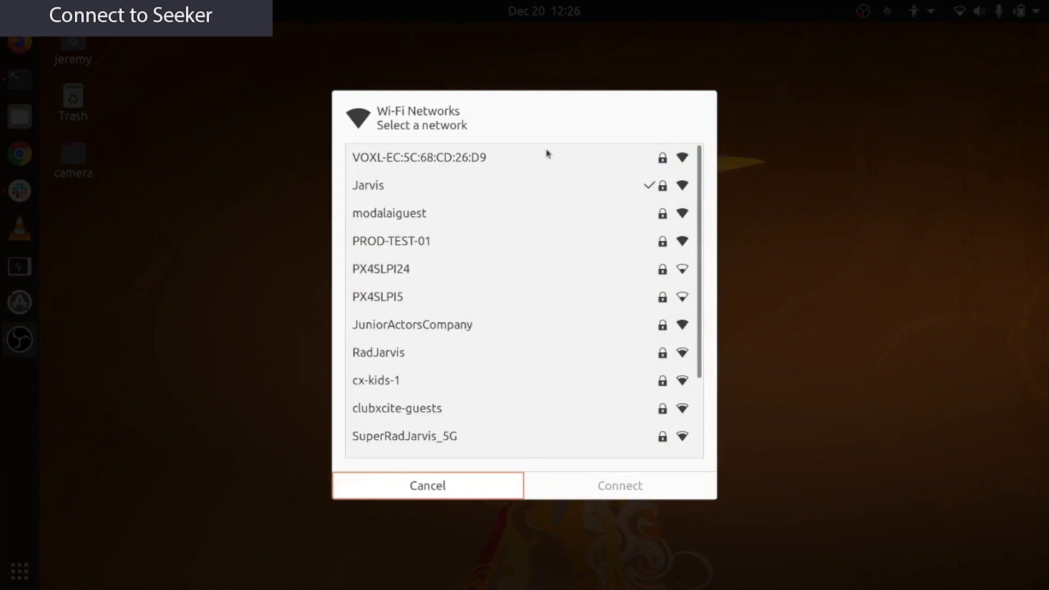
click(548, 155)
click(610, 487)
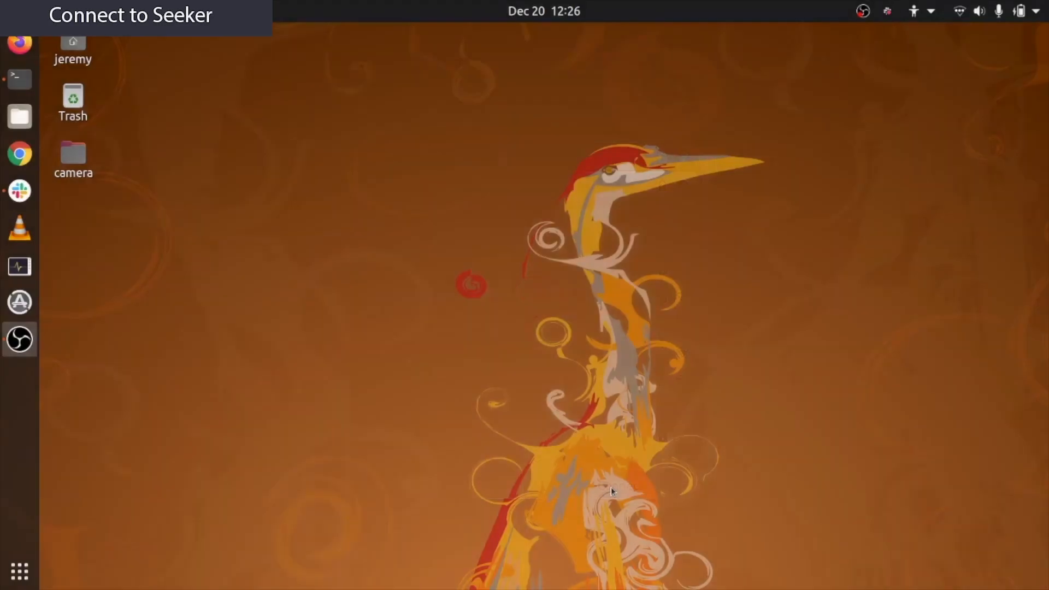
click(636, 315)
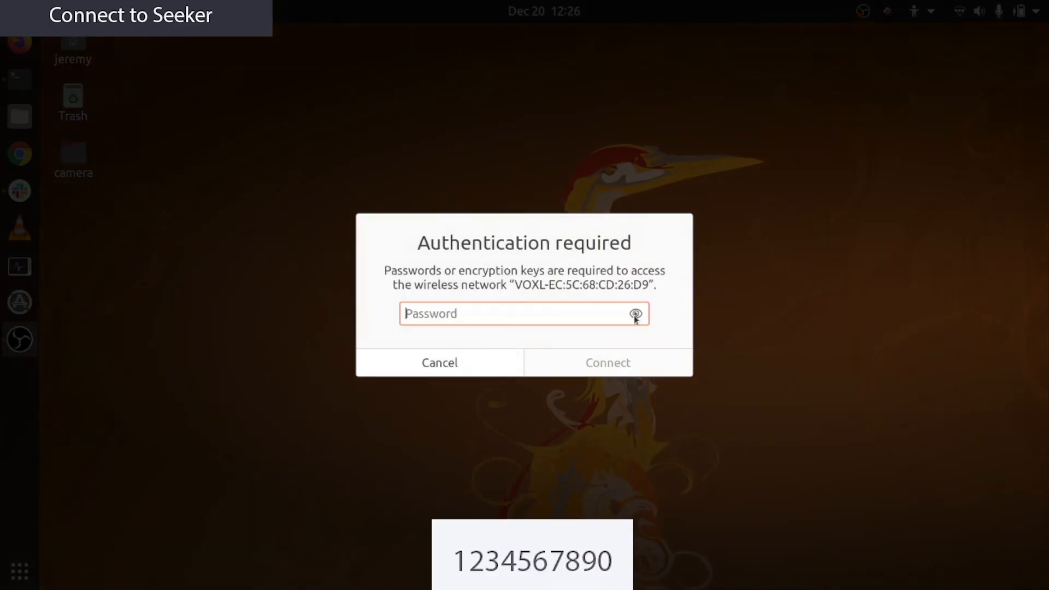
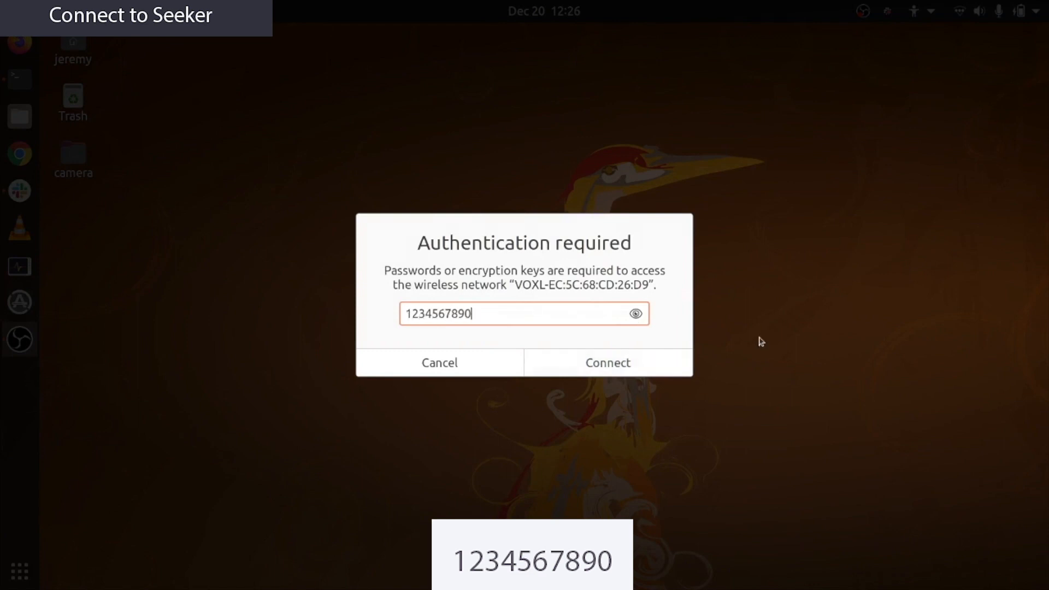
click(639, 368)
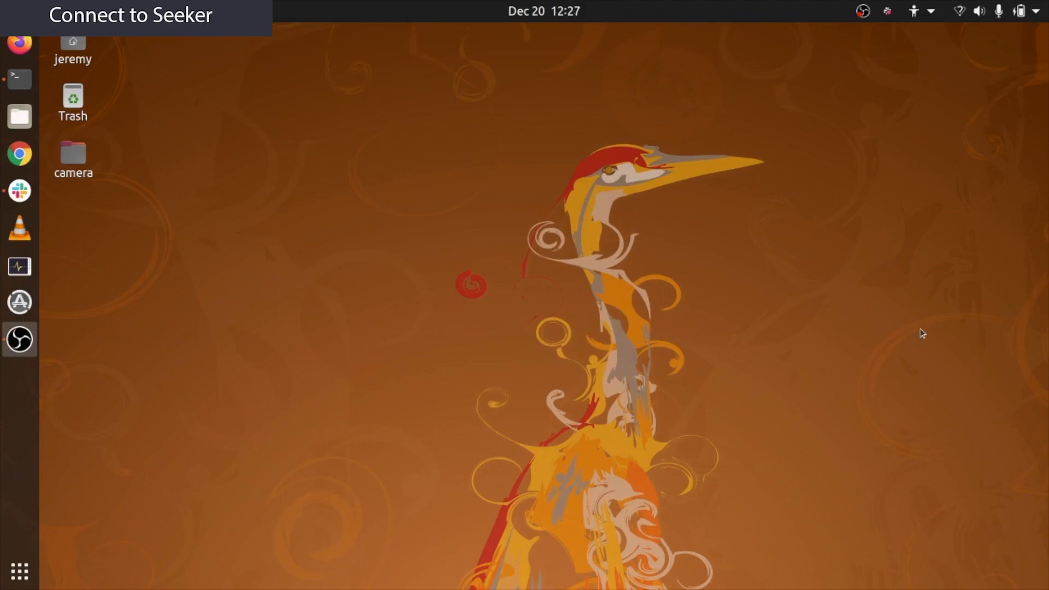
key(ctrl+alt+t)
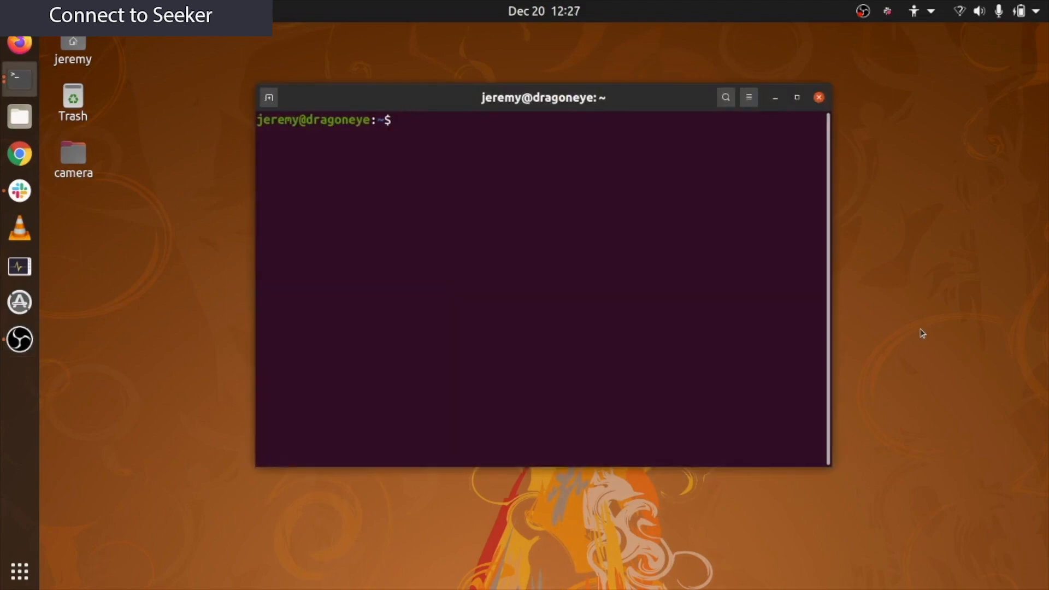
key(super+Up)
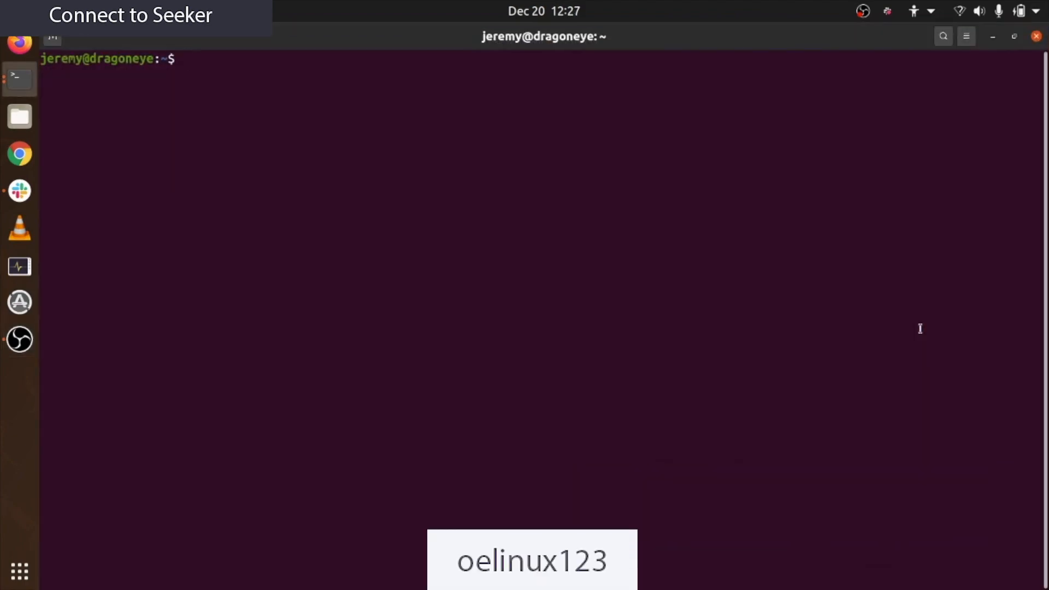
text(ssh root@192.168)
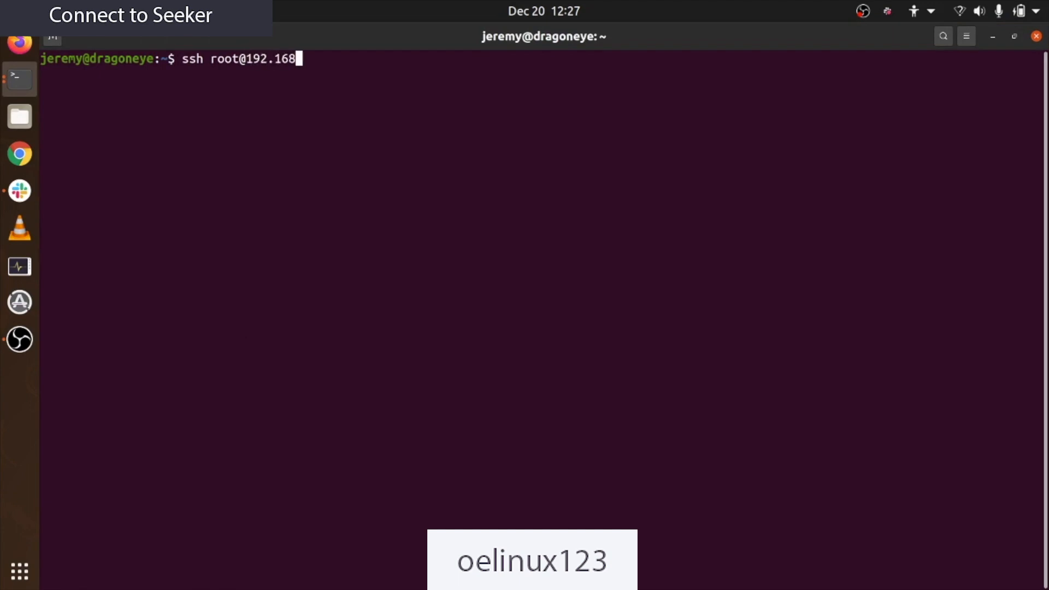
text(.8.1)
key(Return)
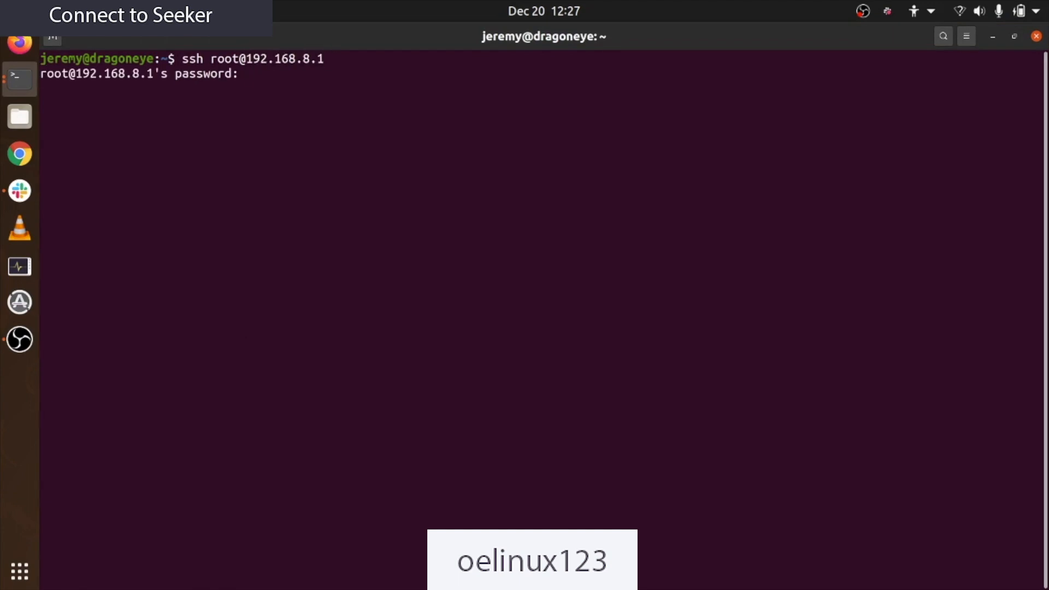
key(Return)
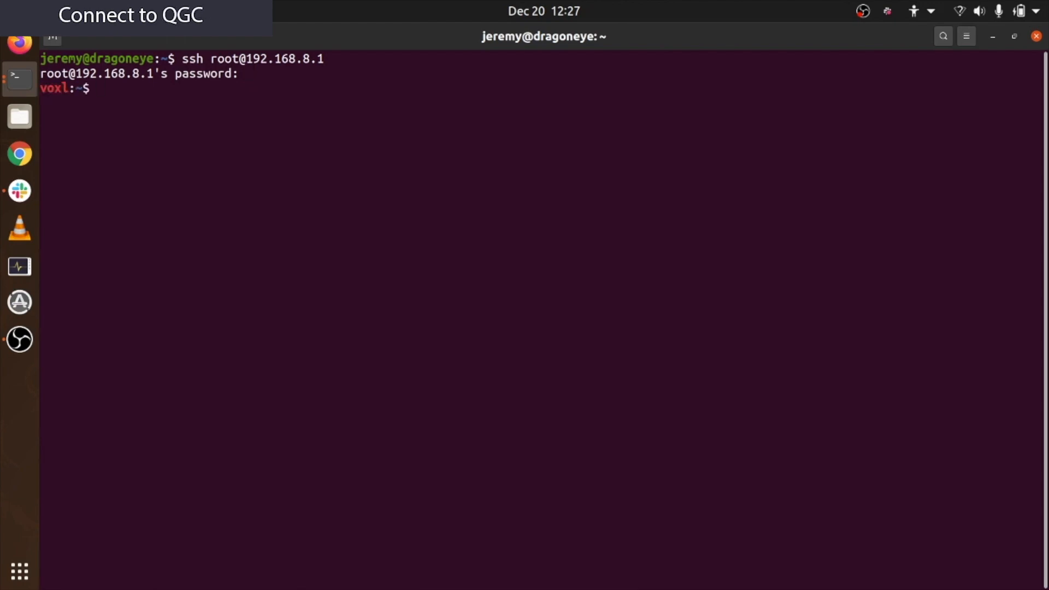
key(Up)
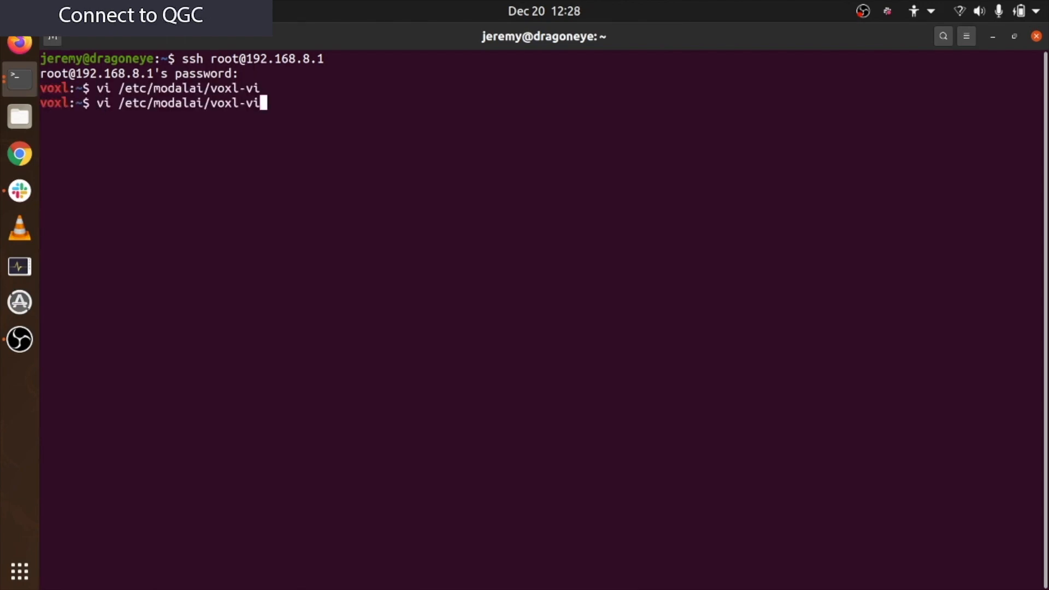
key(Tab)
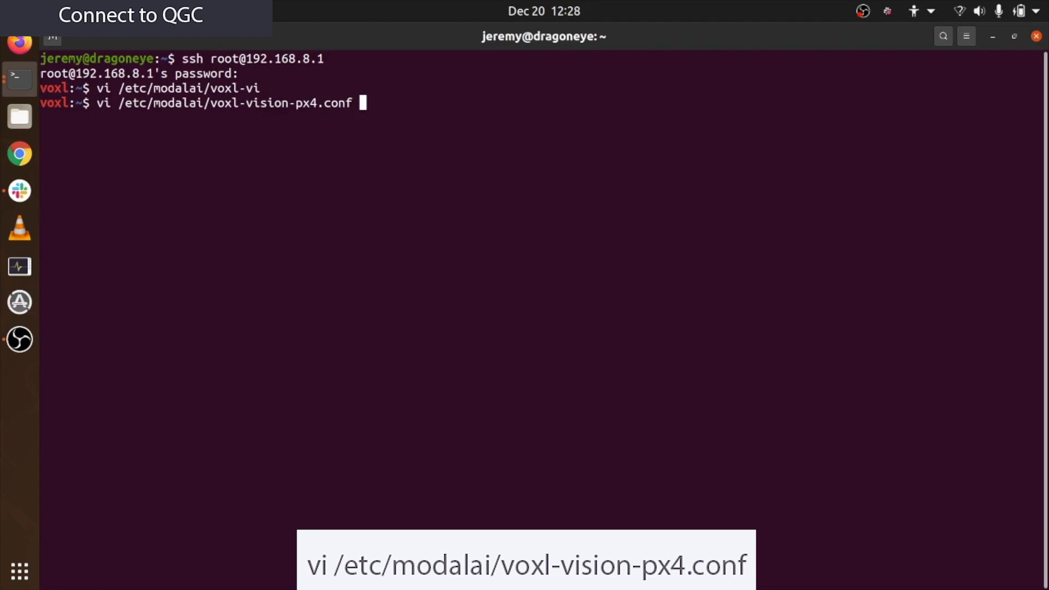
- Open voxl-vision-px4.conf in vi at the qgc_ip line and look up the laptop's wlp2s0 address 192.168.8.47 via ifconfig
key(Return)
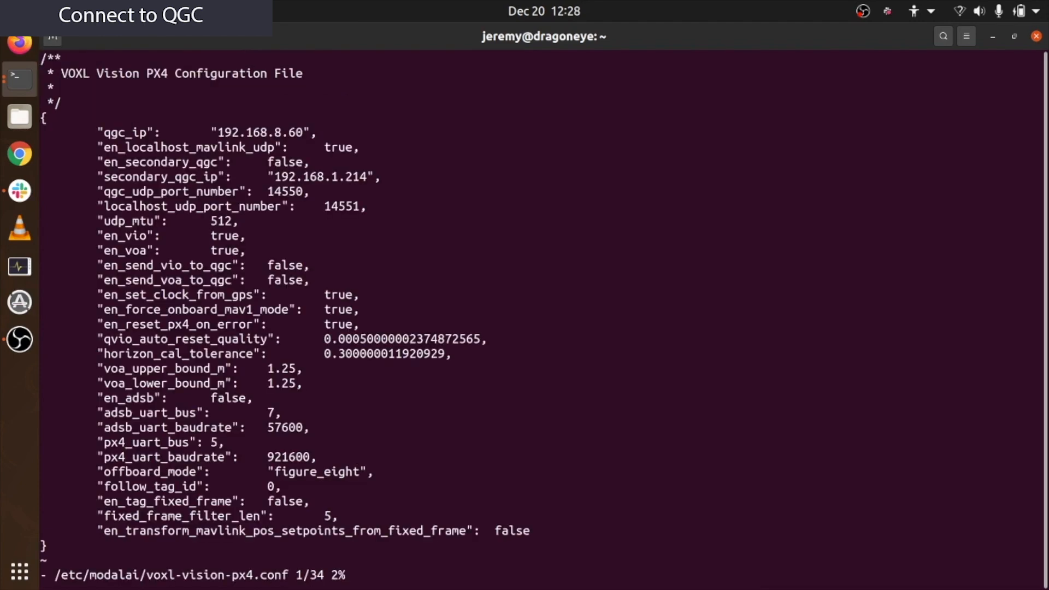
key(Down)
key(Down)
key(Down)
key(Down)
key(Down)
key(Right)
key(e)
key(e)
key(e)
key(ctrl+alt+t)
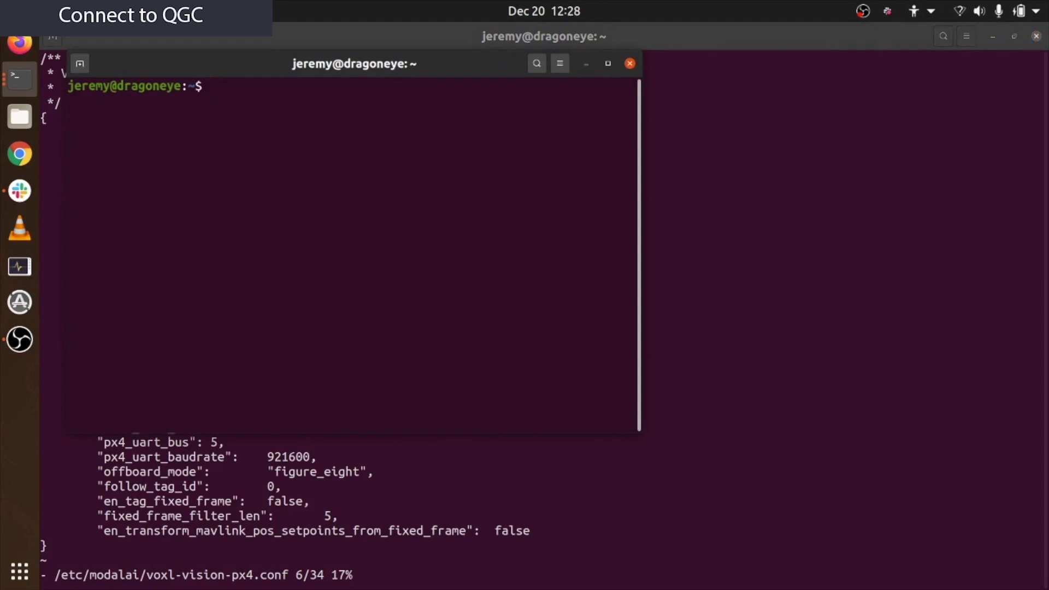
text(if)
text(config)
key(Return)
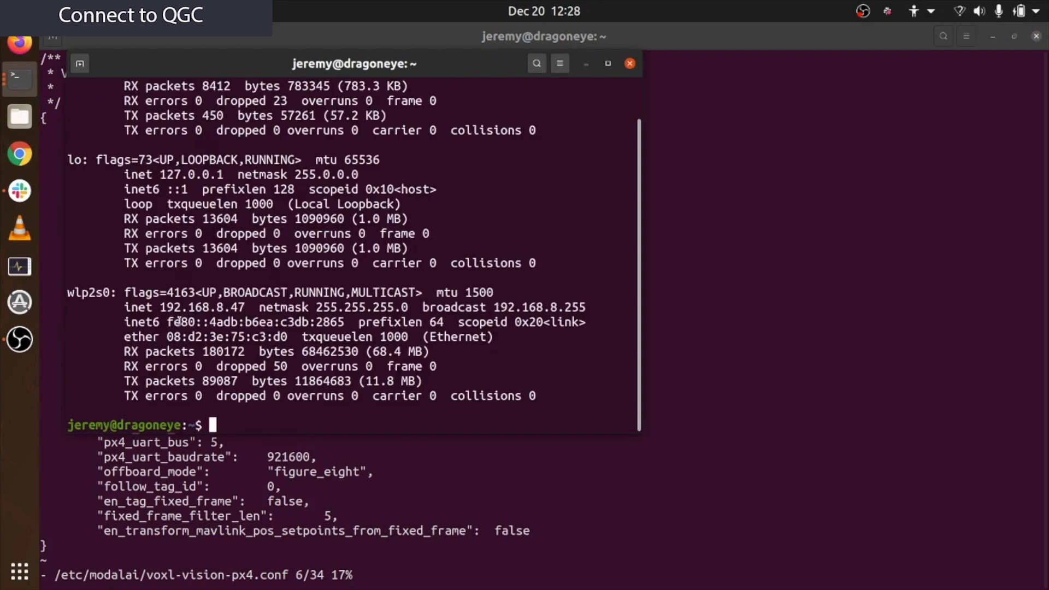
drag(160, 307, 246, 308)
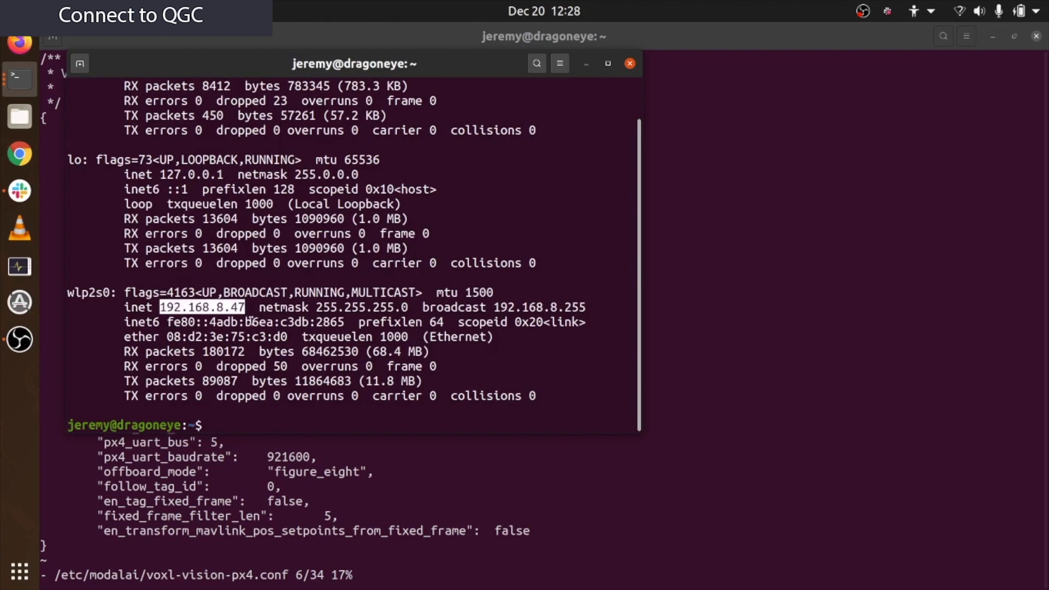
- Change qgc_ip to 192.168.8.47, save and quit vi, and enter systemctl restart voxl-vision-px4
click(586, 64)
key(Right)
key(Right)
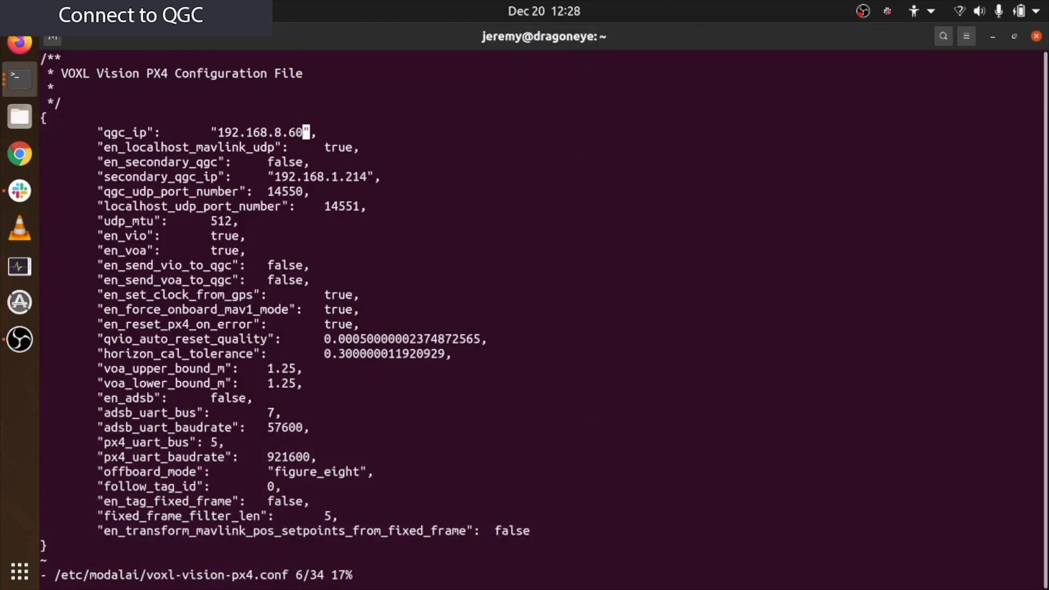
key(i)
key(BackSpace)
key(BackSpace)
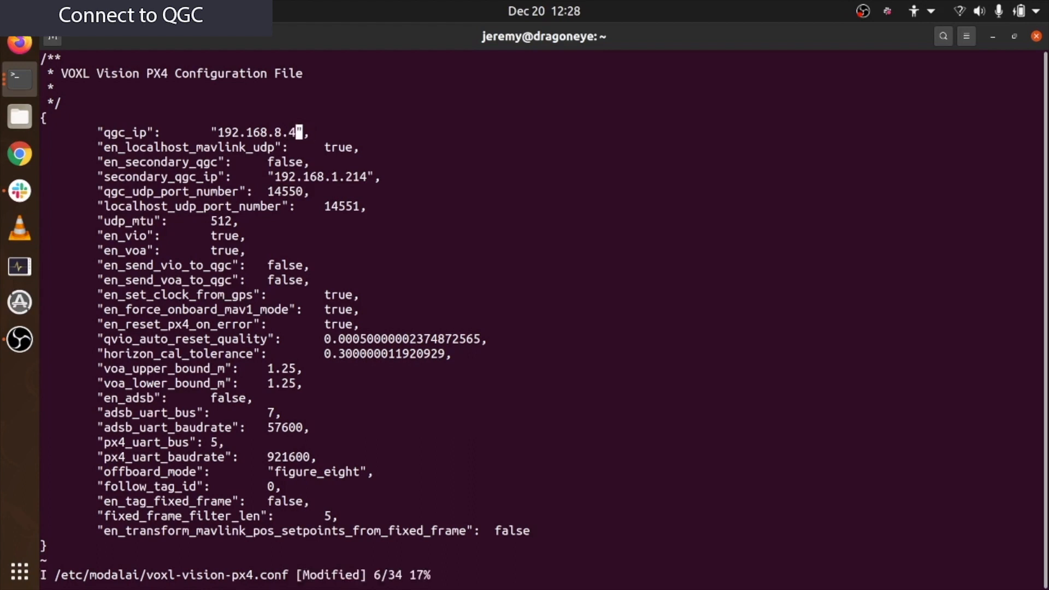
text(47)
key(Escape)
text(:wq)
key(Return)
text(systemctl restart voxl-vi)
key(Tab)
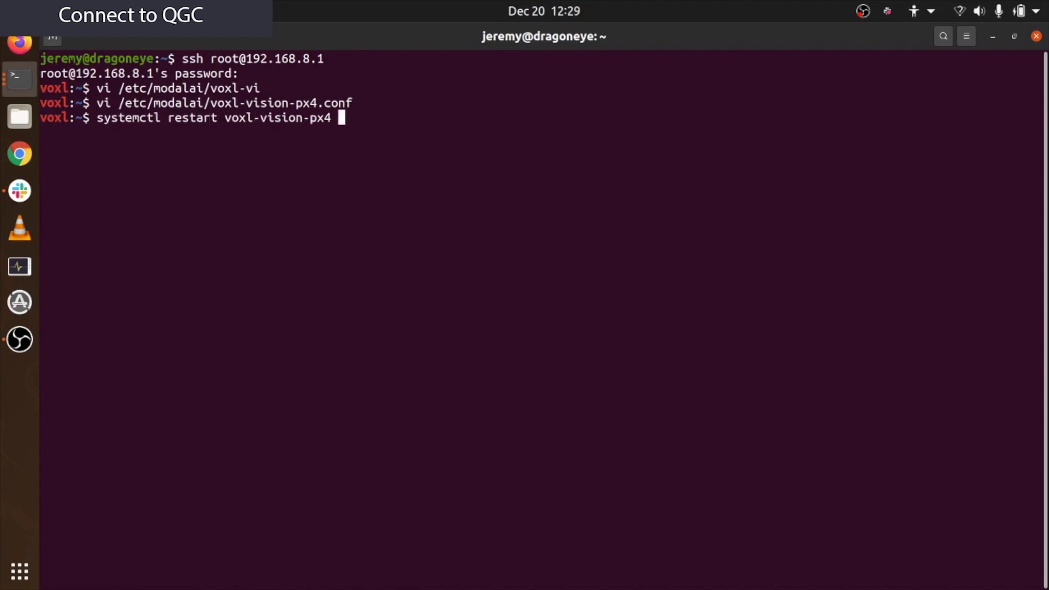
- Restart the voxl-vision-px4 service on the VOXL
key(Return)
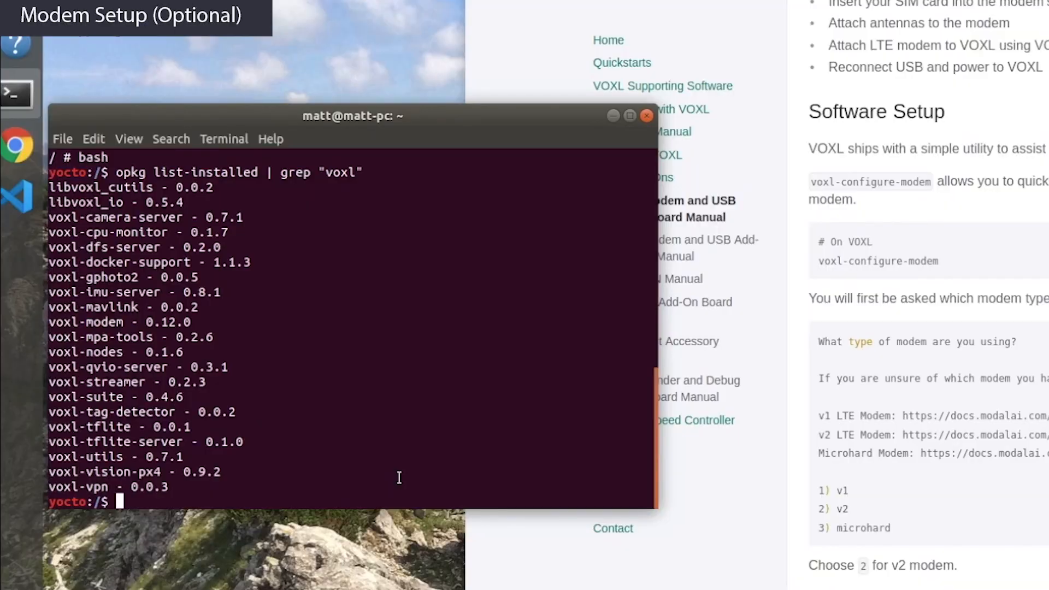
text(voxl-c)
- Run voxl-configure-modem so it asks which modem type is being used
key(BackSpace)
text(con)
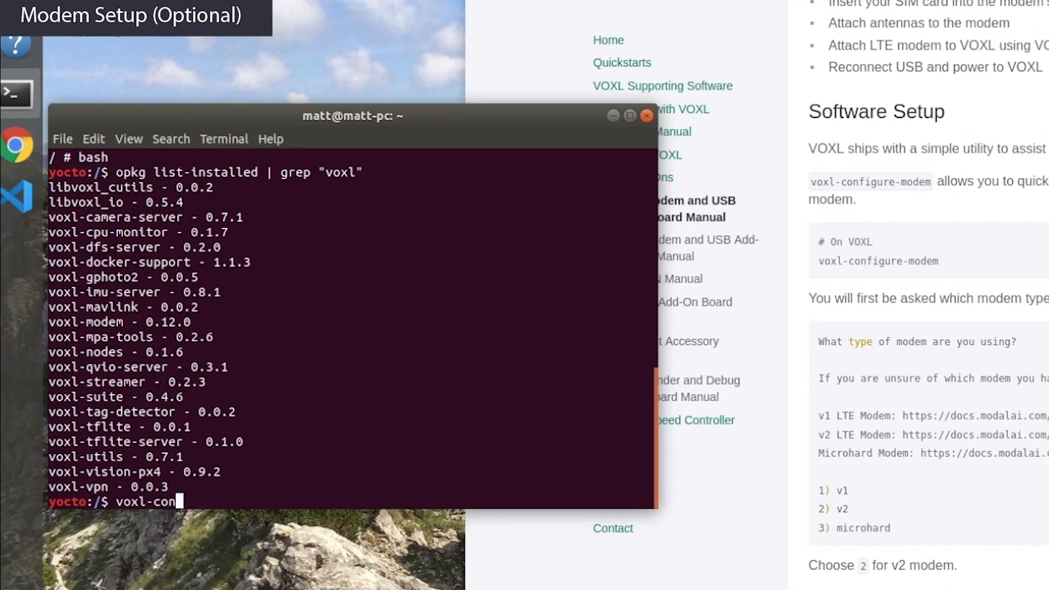
text(figure)
text(-modem)
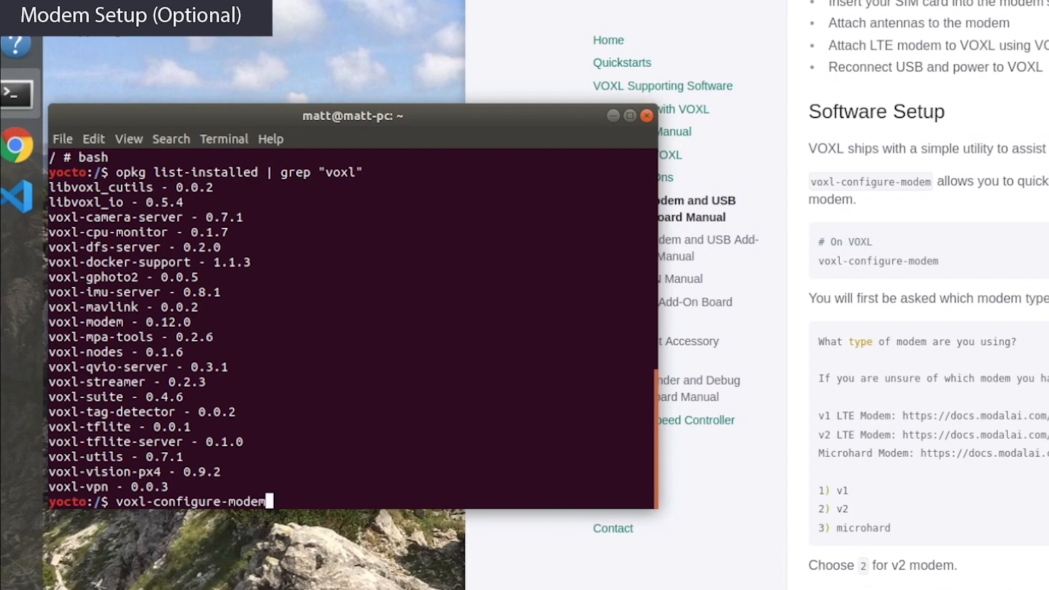
key(Return)
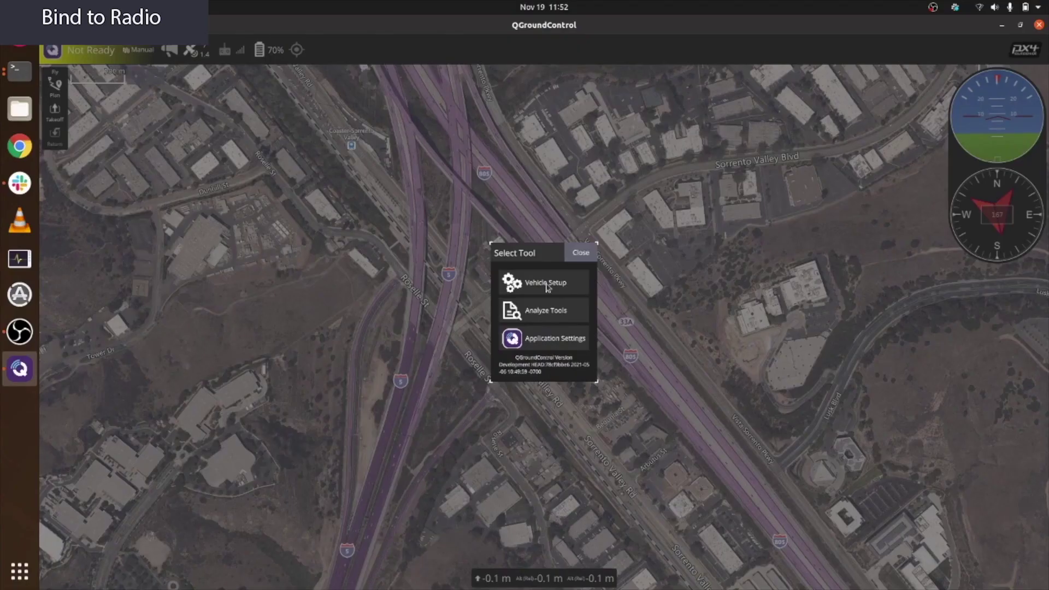
- From Vehicle Setup > Radio, send a Spektrum bind as DSMX (8 channels or more) and return to the Fly view
click(547, 285)
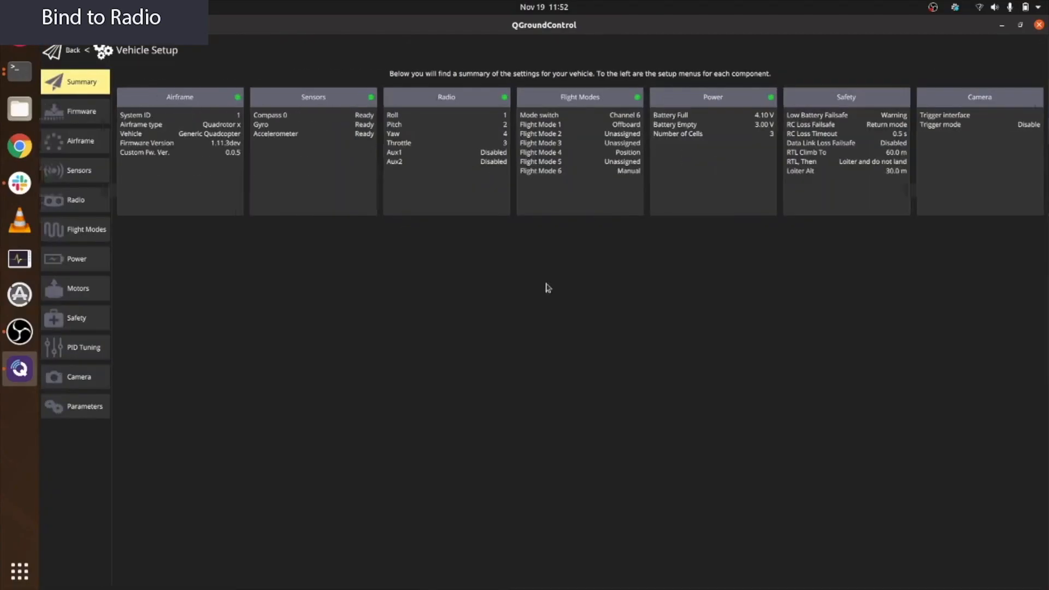
click(94, 205)
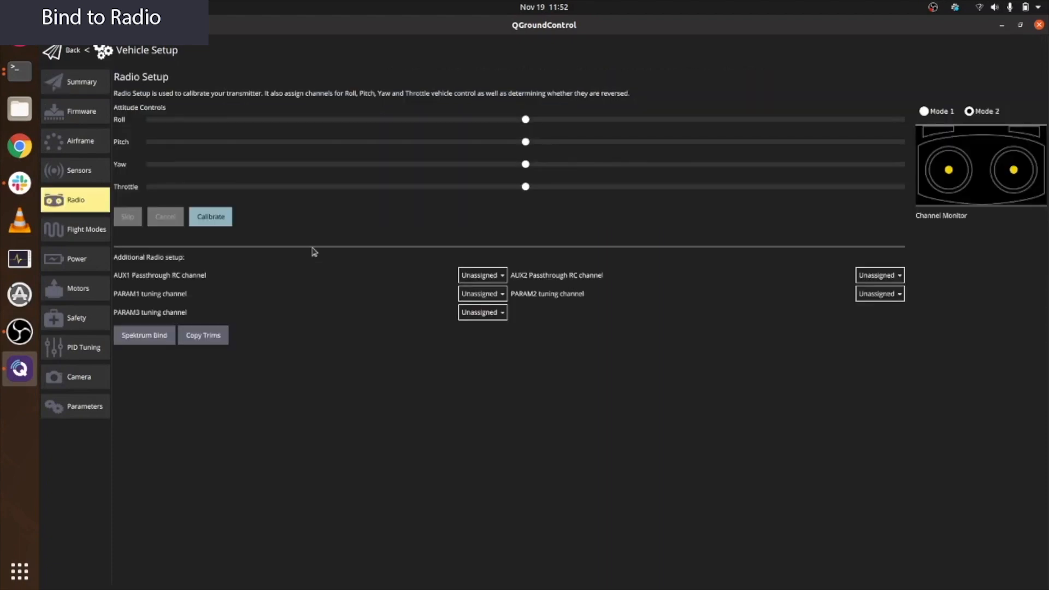
click(151, 342)
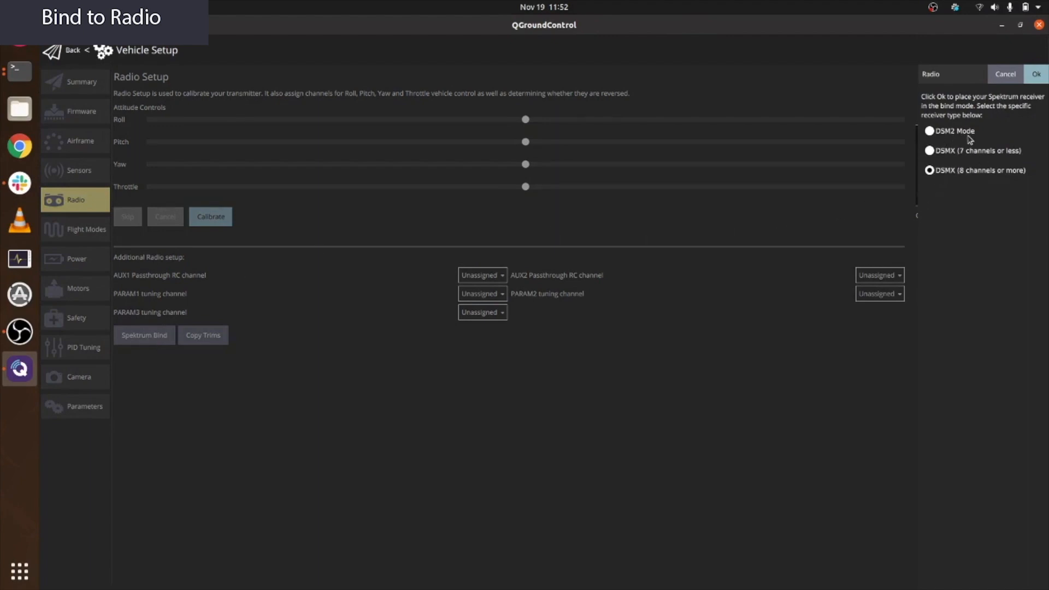
click(1036, 75)
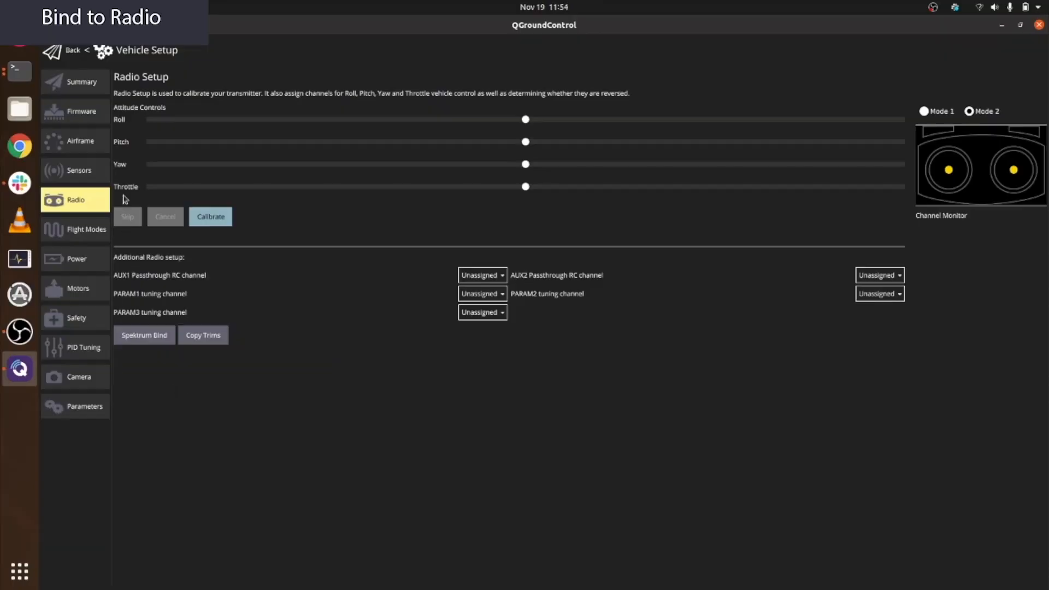
click(62, 52)
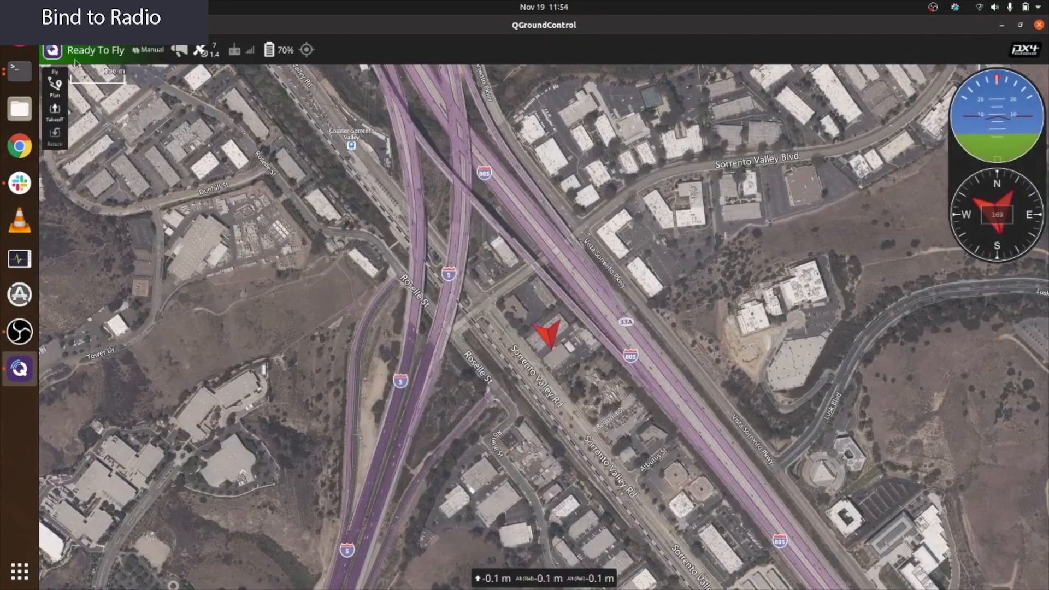
- Reboot the vehicle from the Parameters page Tools menu and confirm
click(51, 51)
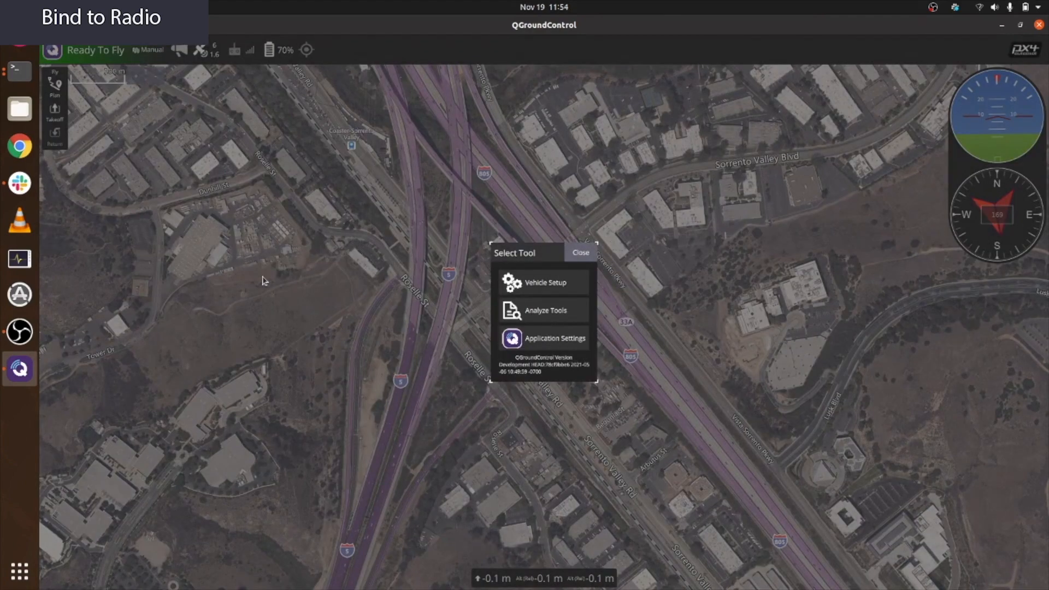
click(533, 282)
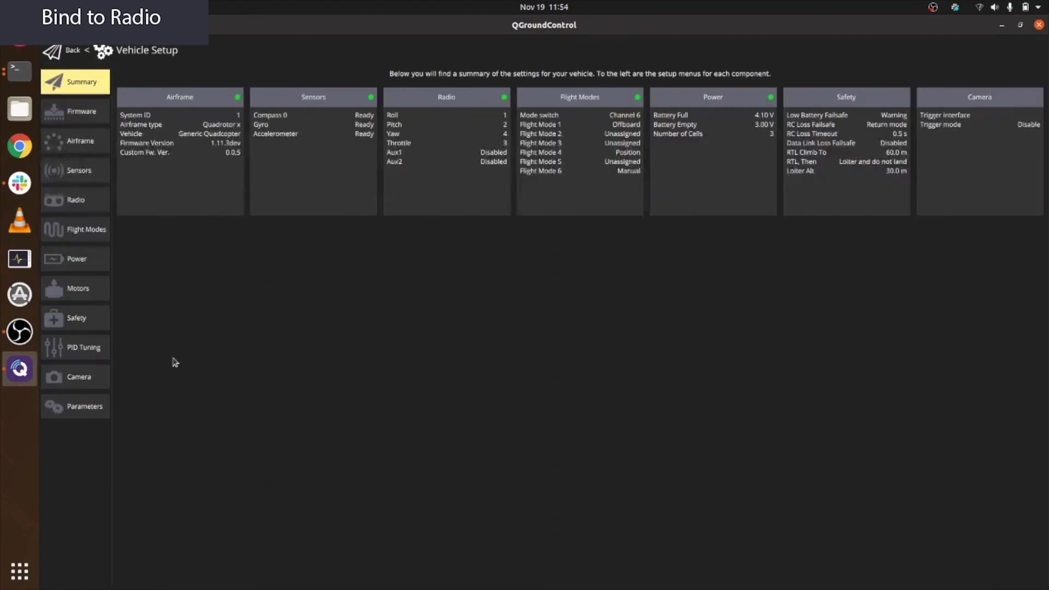
click(93, 410)
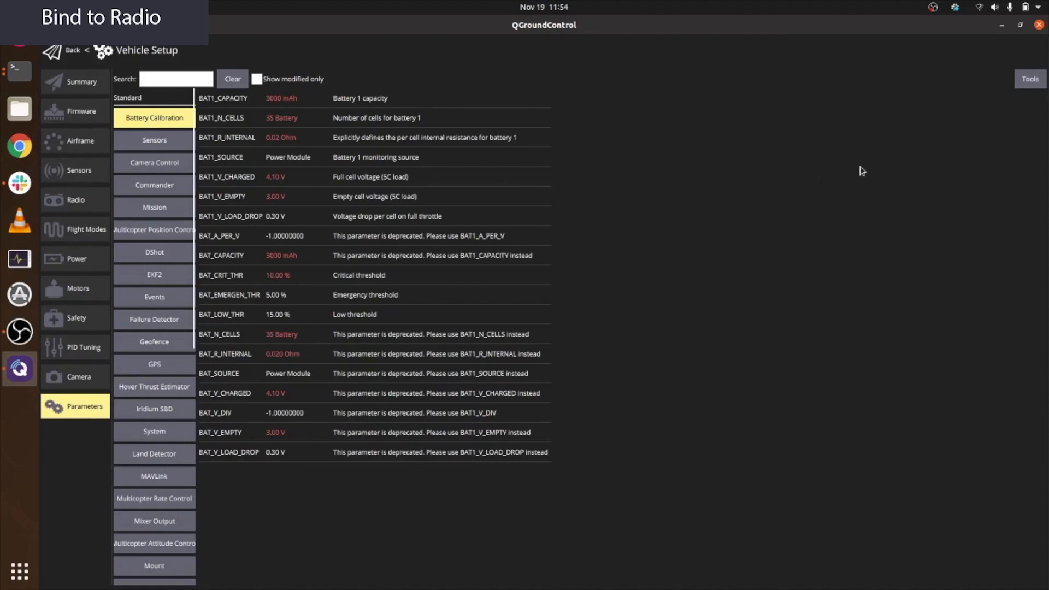
click(1030, 82)
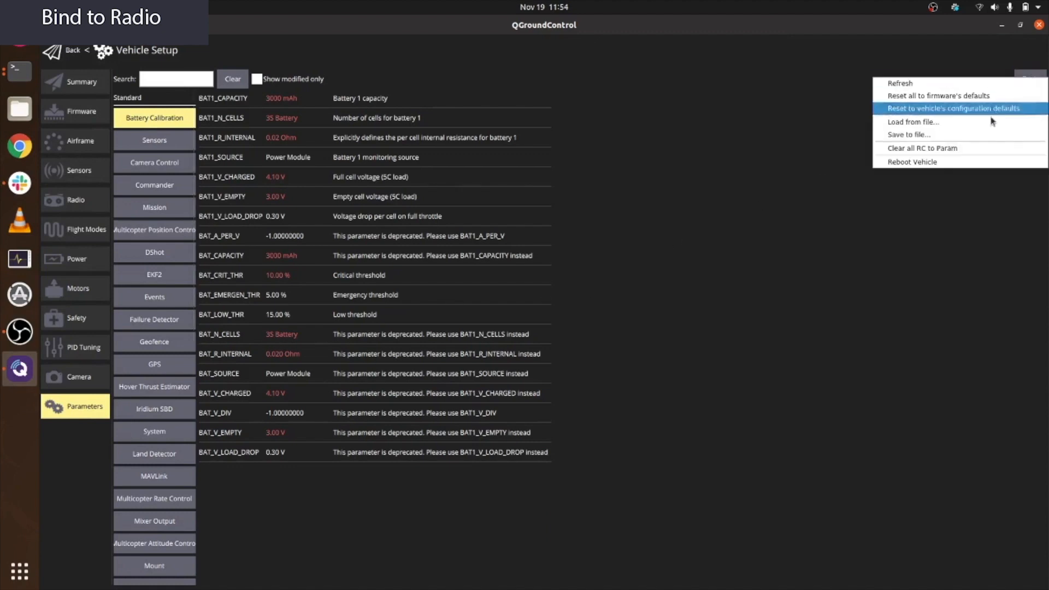
click(943, 164)
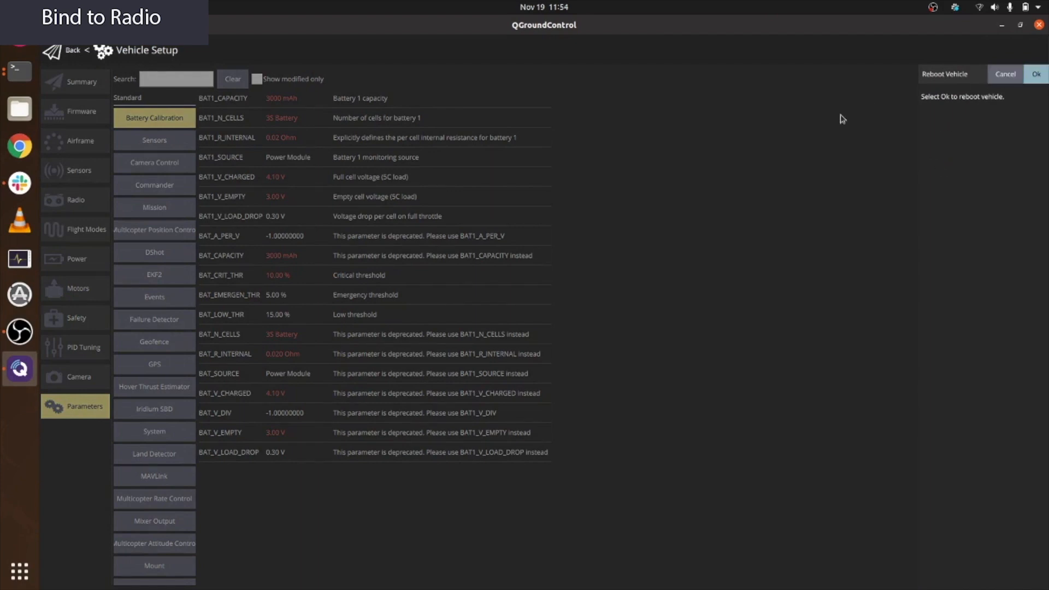
click(1037, 75)
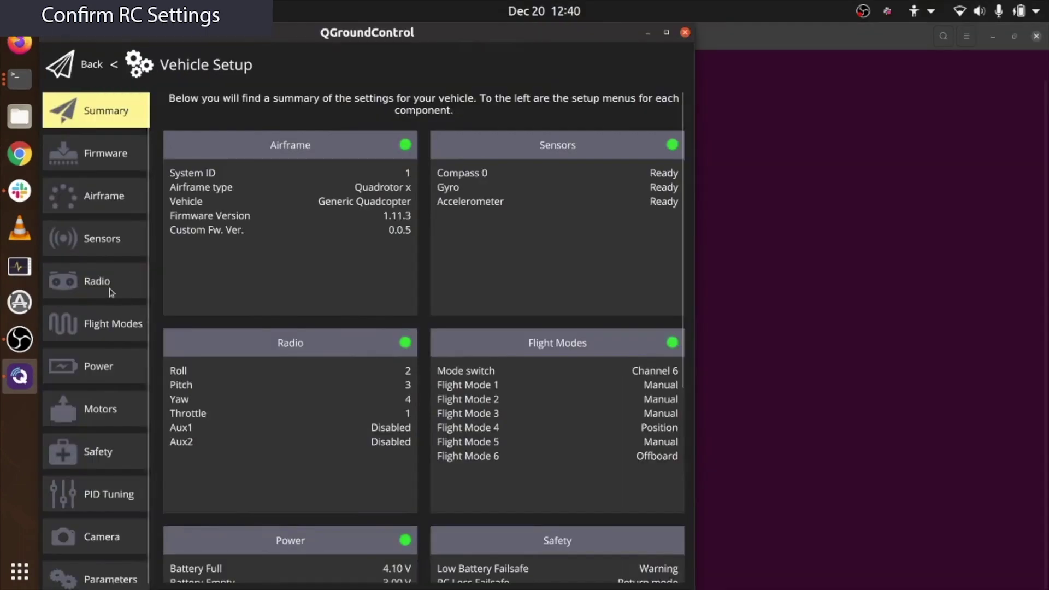
- Review Radio and Flight Modes after reconnecting, confirming channels Roll 2, Pitch 3, Yaw 4, Throttle 1
click(111, 292)
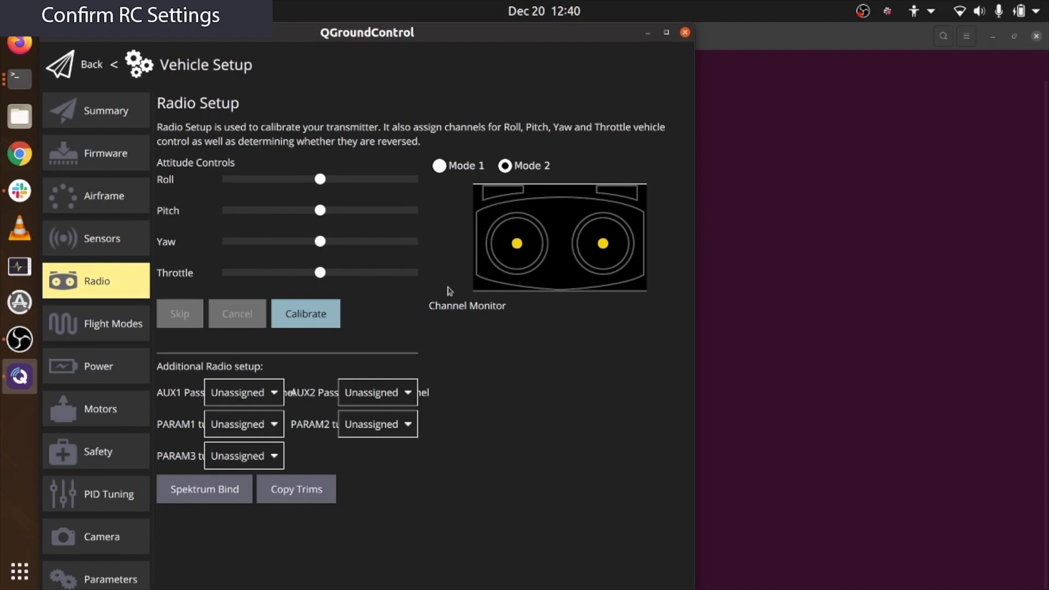
click(111, 327)
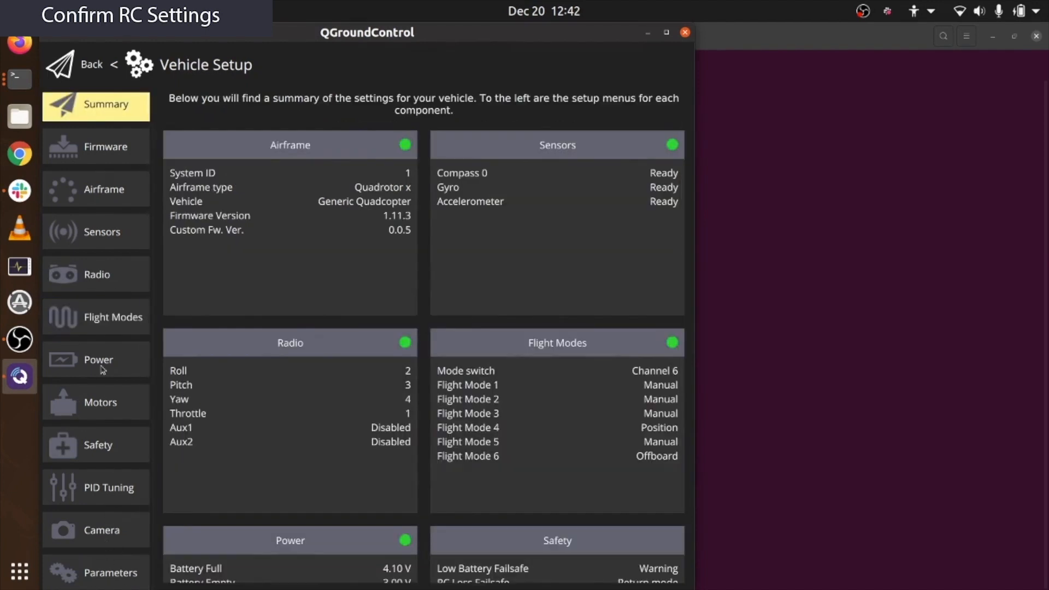
click(110, 574)
- Start Load from file in Parameters and widen the Name column to read the seeker .params files
click(661, 109)
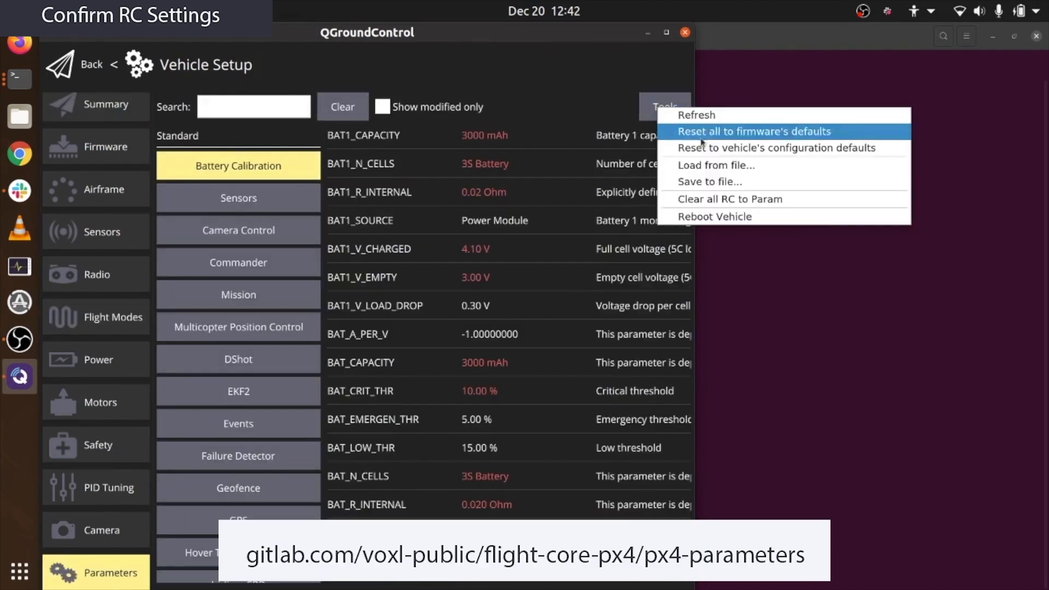
click(705, 167)
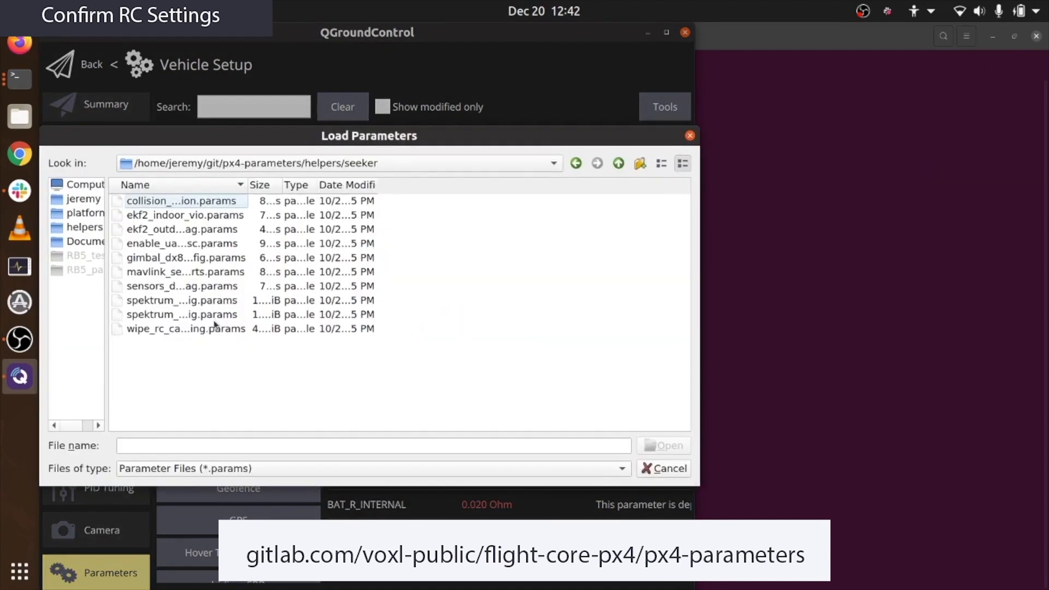
drag(245, 189, 385, 188)
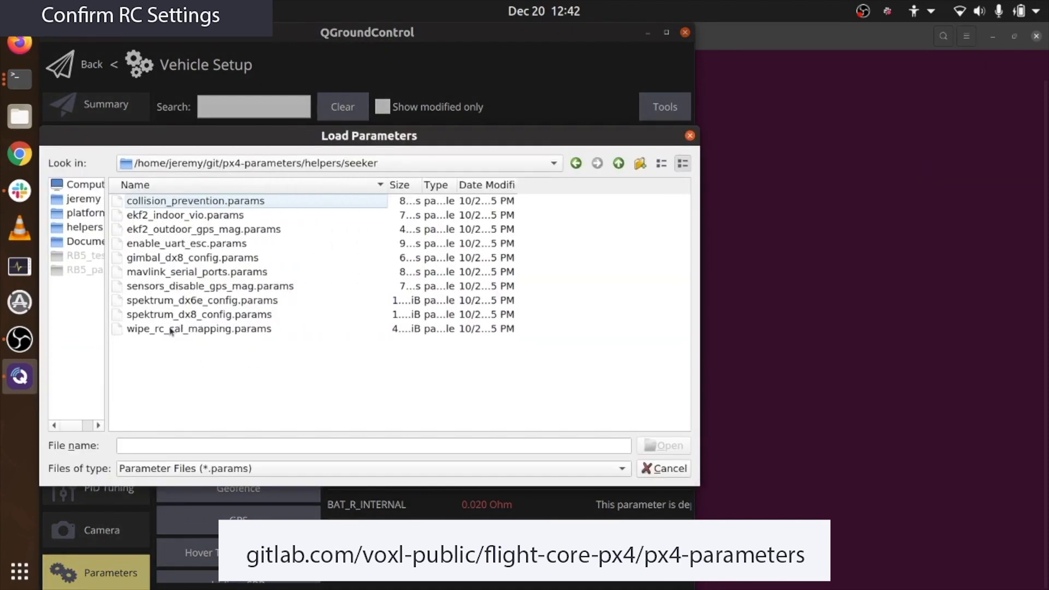